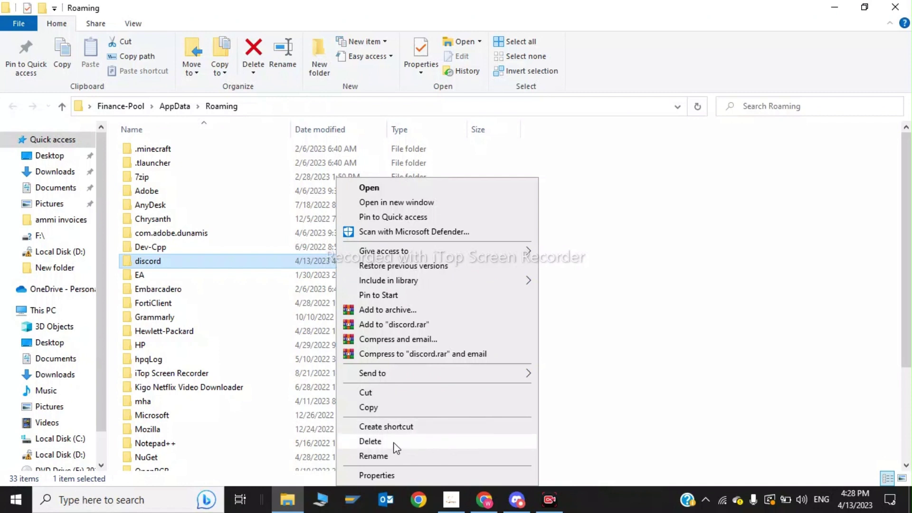
Quit Discord from the tray so the discord folder in AppData Roaming can be deleted.
{"action": "left_click", "coordinate": [370, 442]}
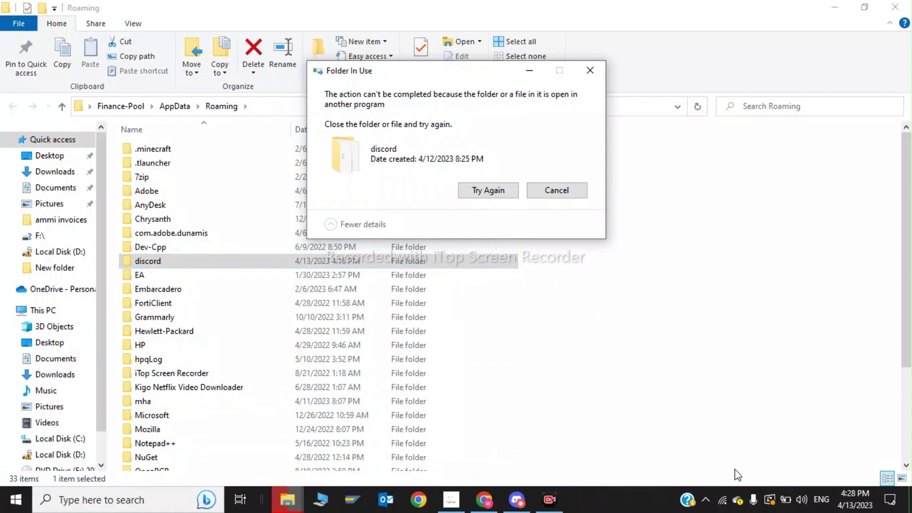
{"action": "left_click", "coordinate": [707, 497]}
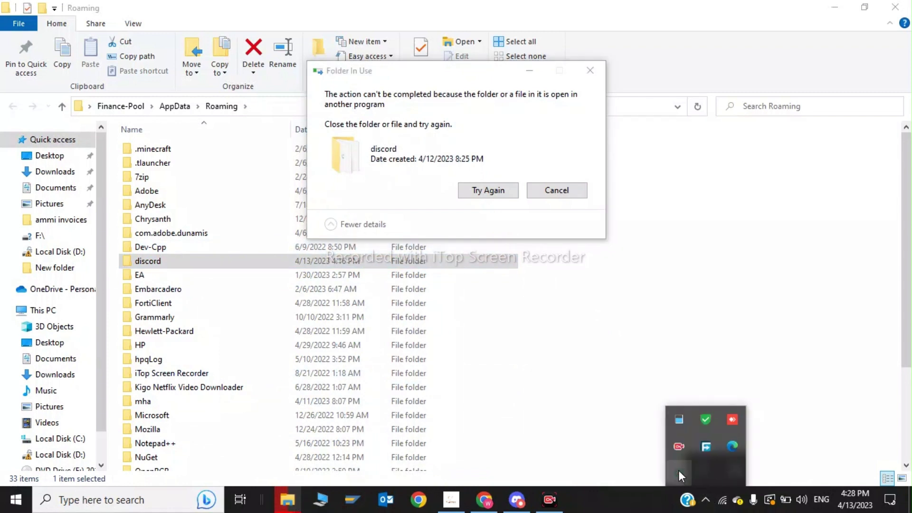
{"action": "right_click", "coordinate": [678, 472]}
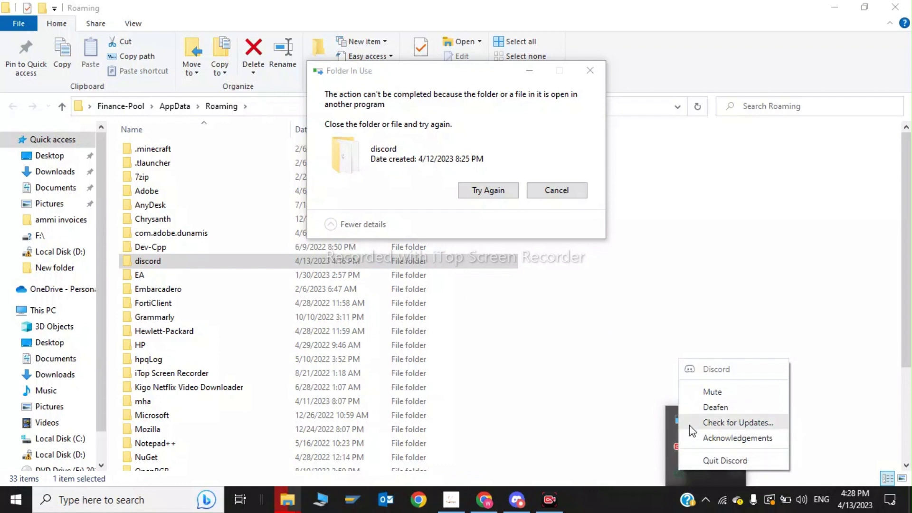
{"action": "left_click", "coordinate": [713, 460]}
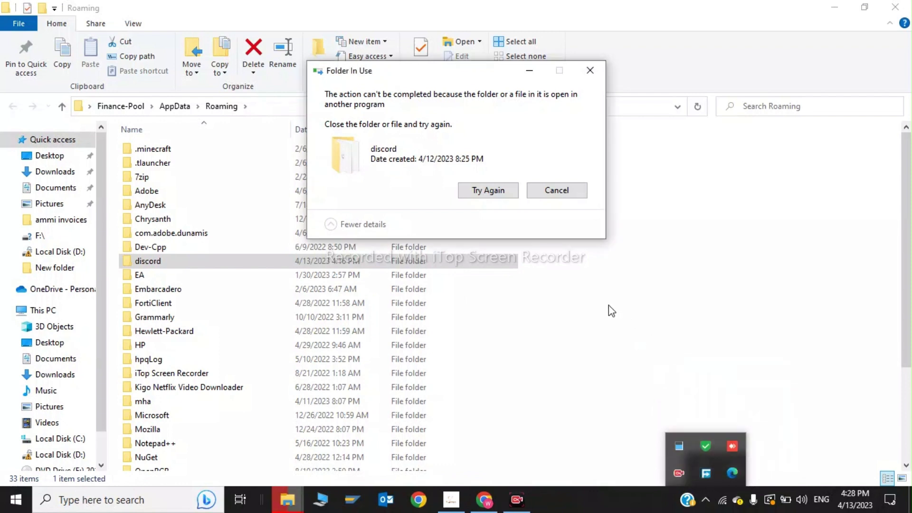
{"action": "left_click", "coordinate": [488, 190]}
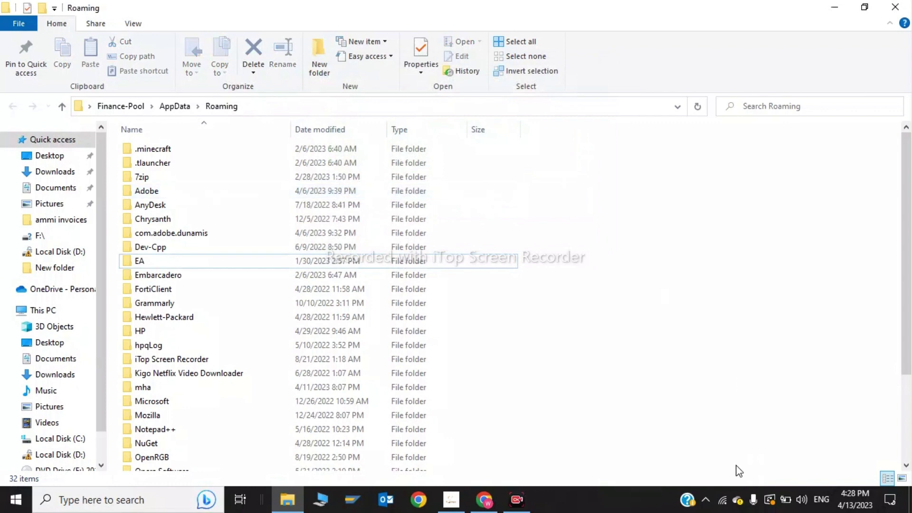
{"action": "key", "text": "super+d"}
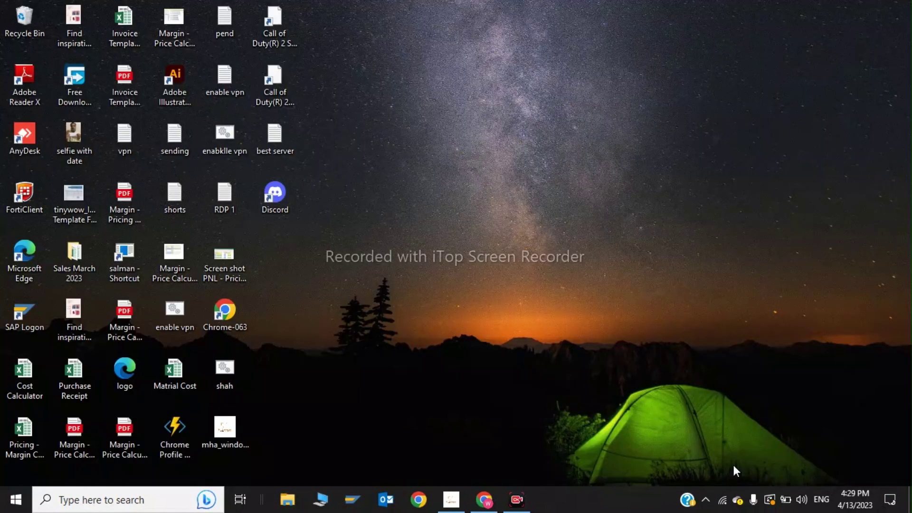
Open Control Panel from the Start search.
{"action": "left_click", "coordinate": [98, 499]}
{"action": "type", "text": "co"}
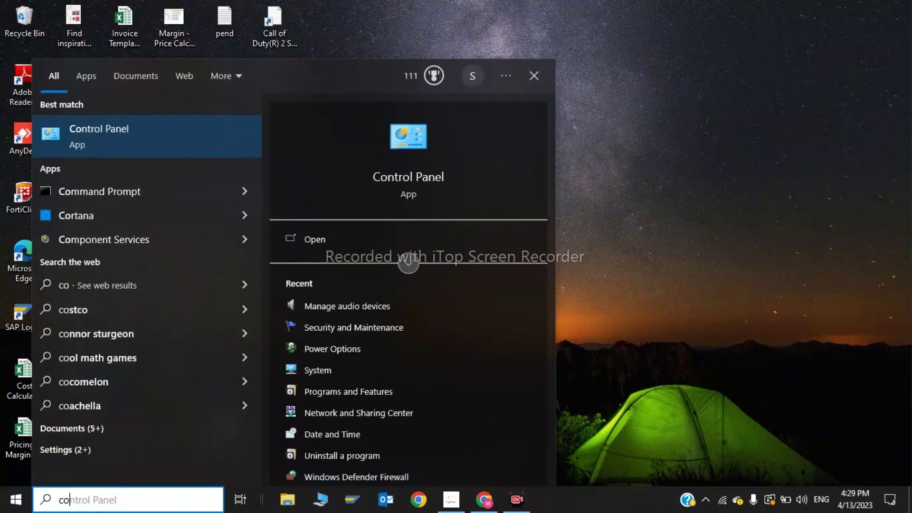
{"action": "left_click", "coordinate": [142, 150]}
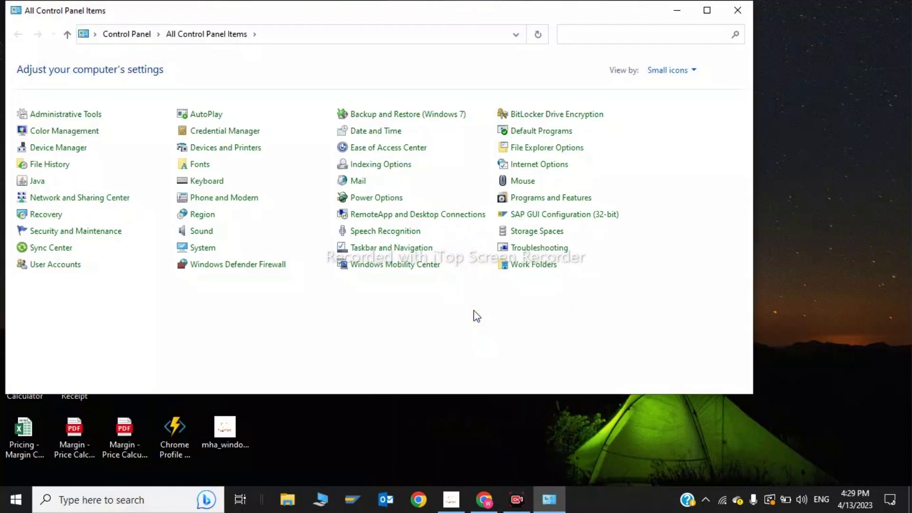
Uninstall Discord from Programs and Features, then close the window.
{"action": "type", "text": "uni"}
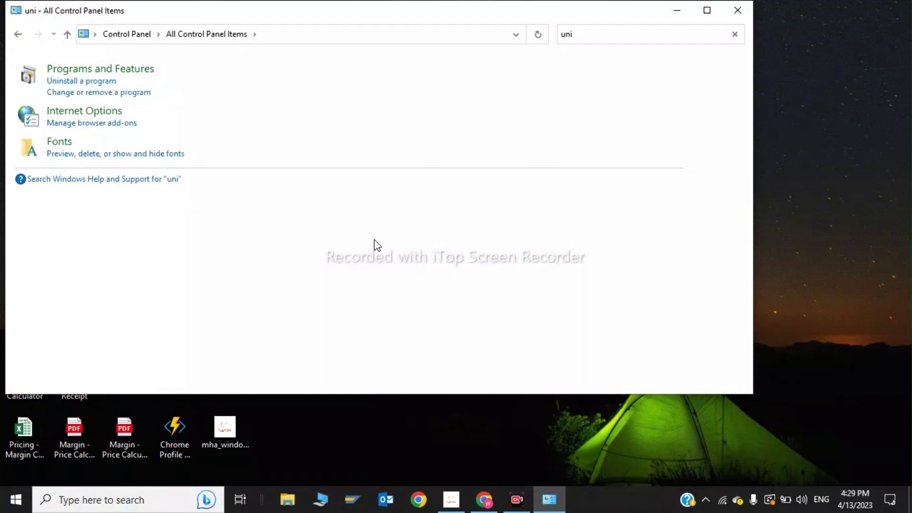
{"action": "left_click", "coordinate": [74, 82]}
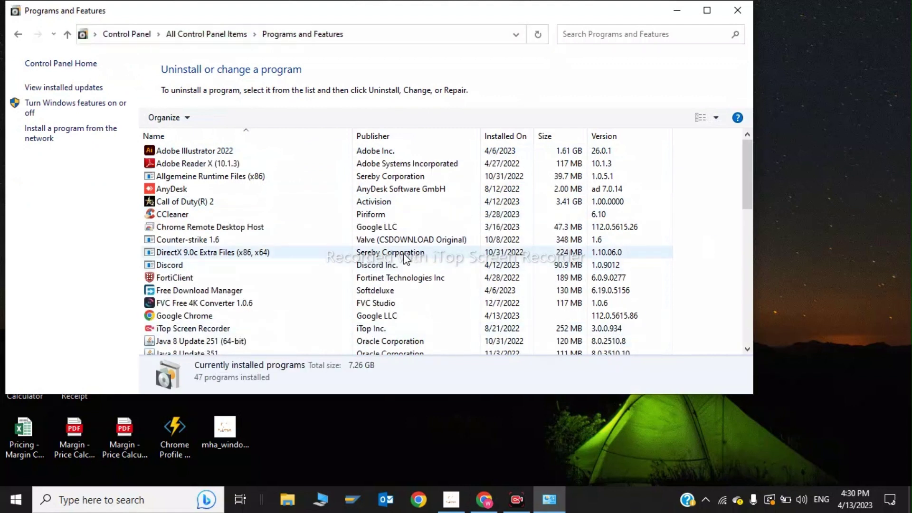
{"action": "left_click", "coordinate": [383, 265]}
{"action": "right_click", "coordinate": [383, 266]}
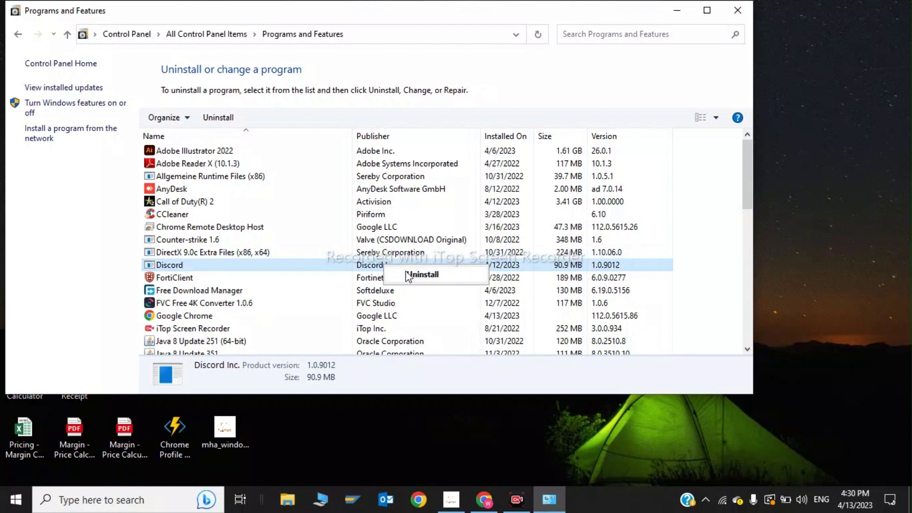
{"action": "left_click", "coordinate": [413, 276]}
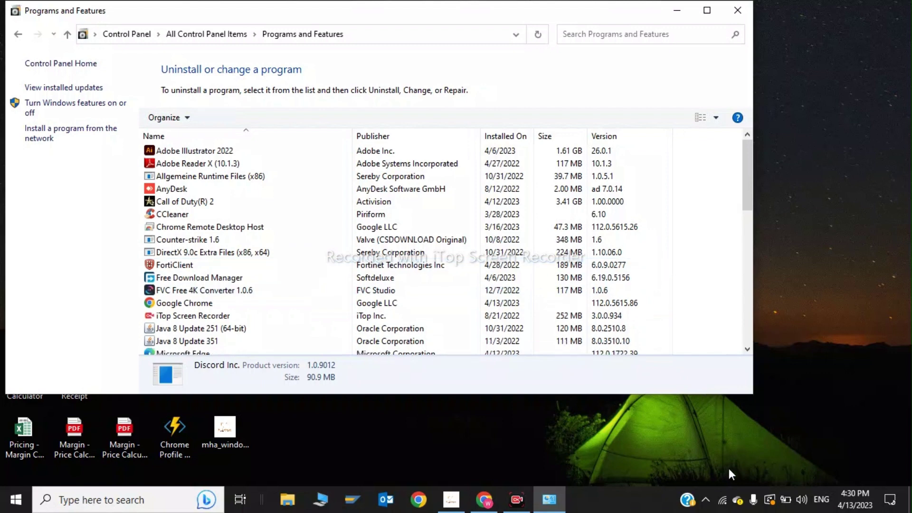
{"action": "key", "text": "alt+F4"}
Download the Windows installer from discord.com/download in Chrome and run DiscordSetup.exe.
{"action": "mouse_move", "coordinate": [484, 499]}
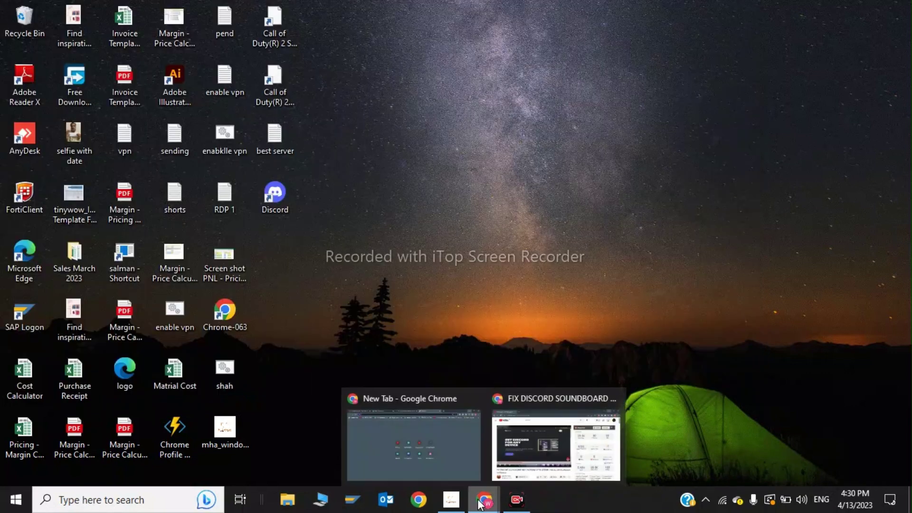
{"action": "left_click", "coordinate": [428, 440]}
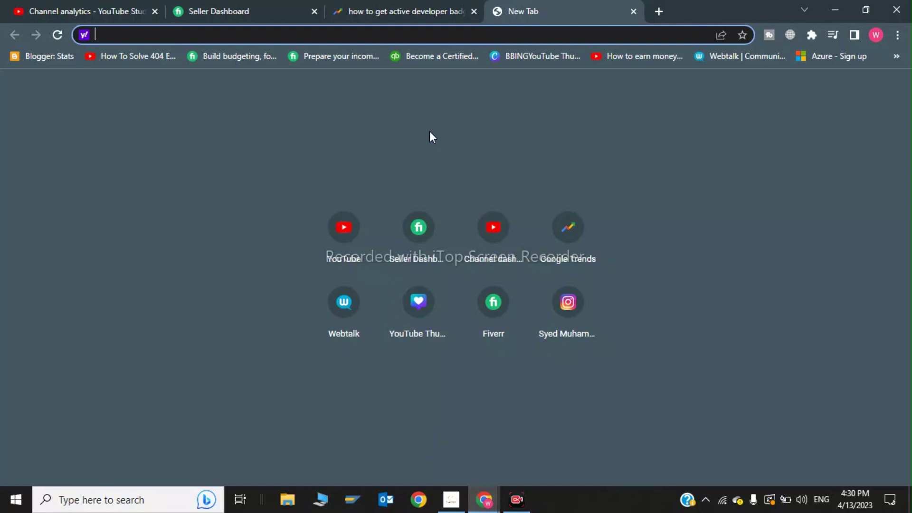
{"action": "type", "text": "d"}
{"action": "left_click", "coordinate": [409, 88]}
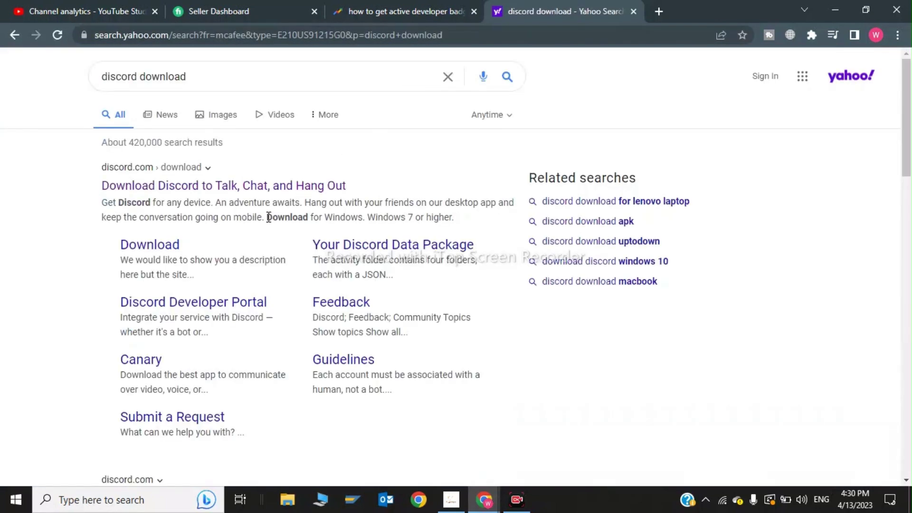
{"action": "left_click", "coordinate": [245, 189]}
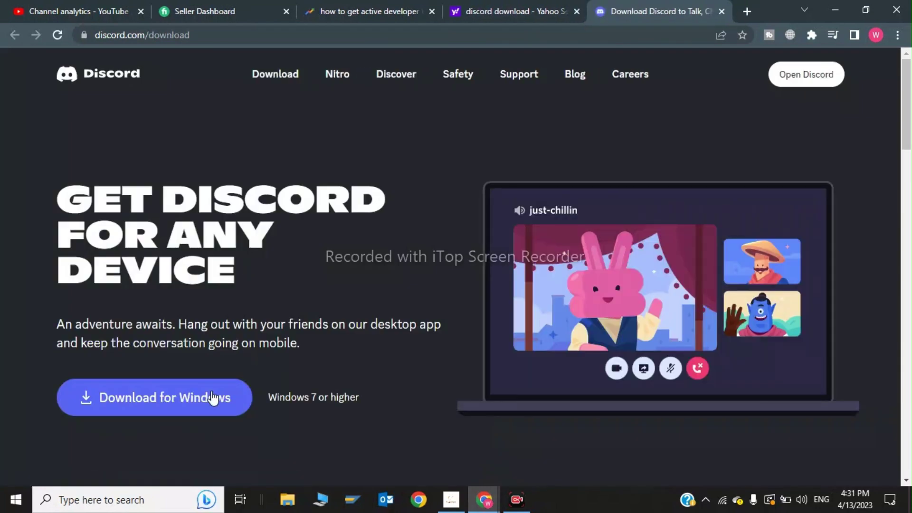
{"action": "left_click", "coordinate": [174, 401]}
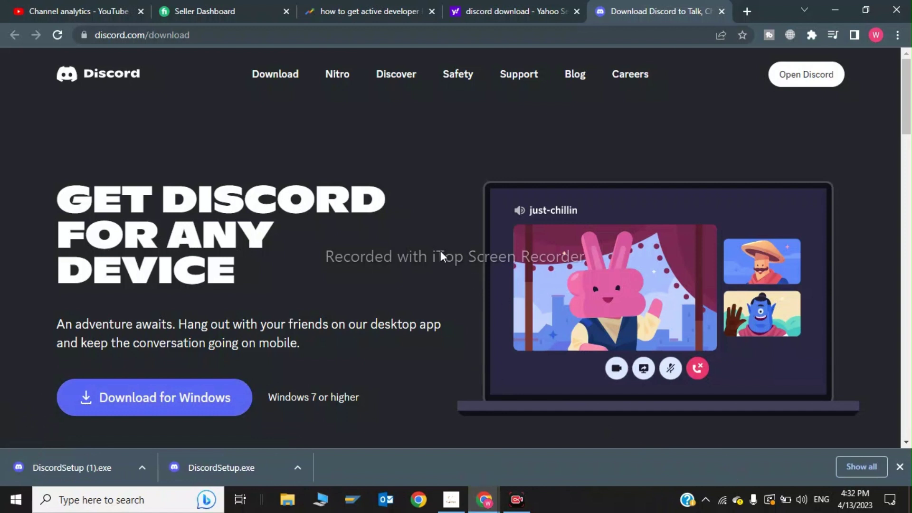
{"action": "left_click", "coordinate": [62, 464]}
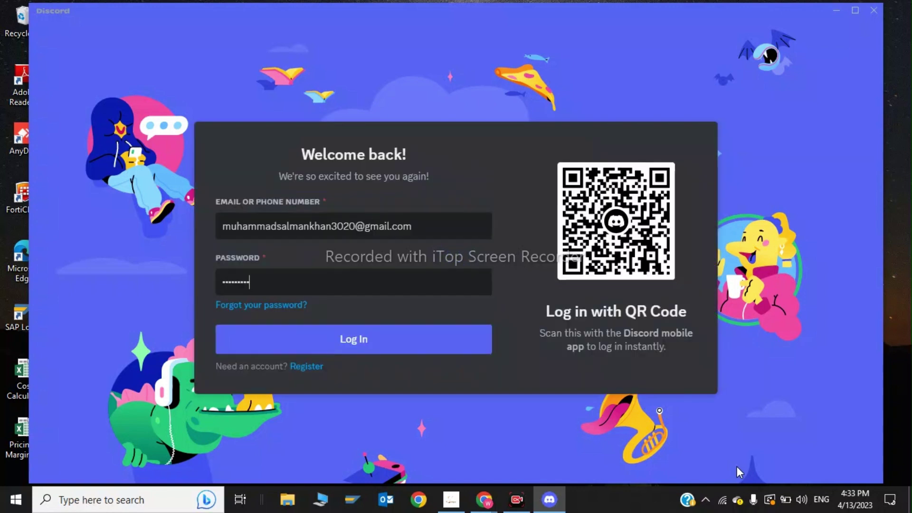
Log in to the Discord account from the Welcome back screen.
{"action": "left_click", "coordinate": [436, 347]}
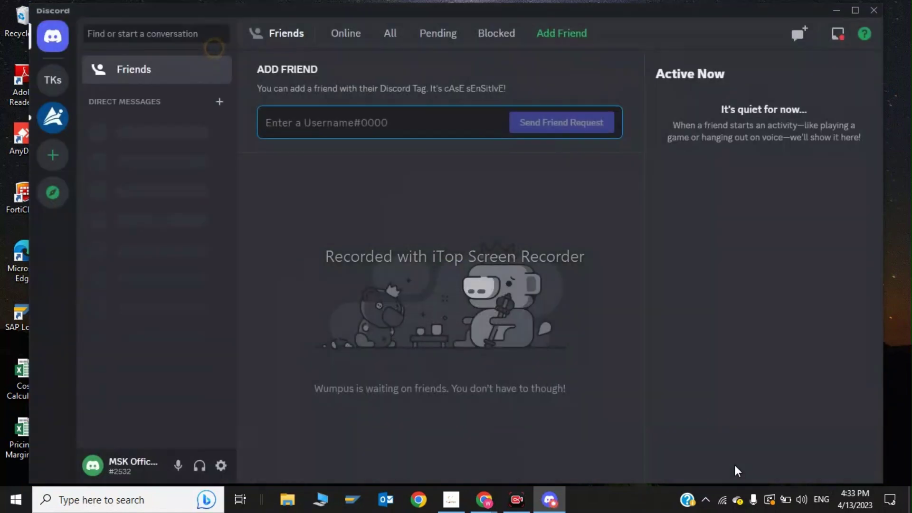
Maximize Discord, dismiss the voice channel tip, and open the soundboard's context menu.
{"action": "left_click", "coordinate": [855, 10]}
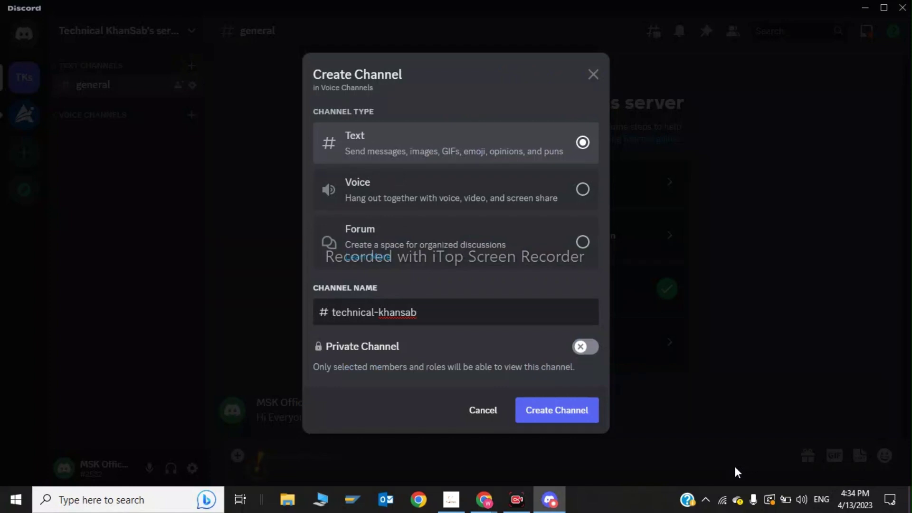
{"action": "left_click", "coordinate": [585, 418]}
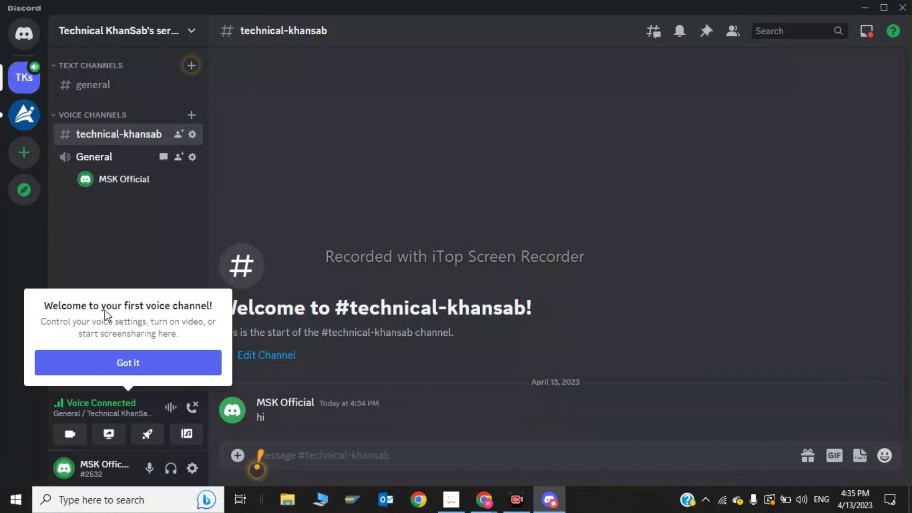
{"action": "left_click", "coordinate": [115, 360]}
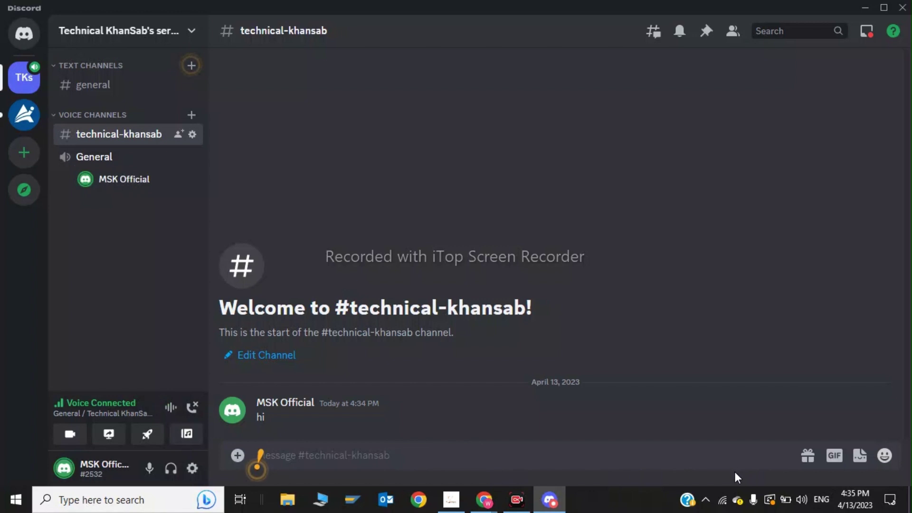
{"action": "right_click", "coordinate": [184, 435]}
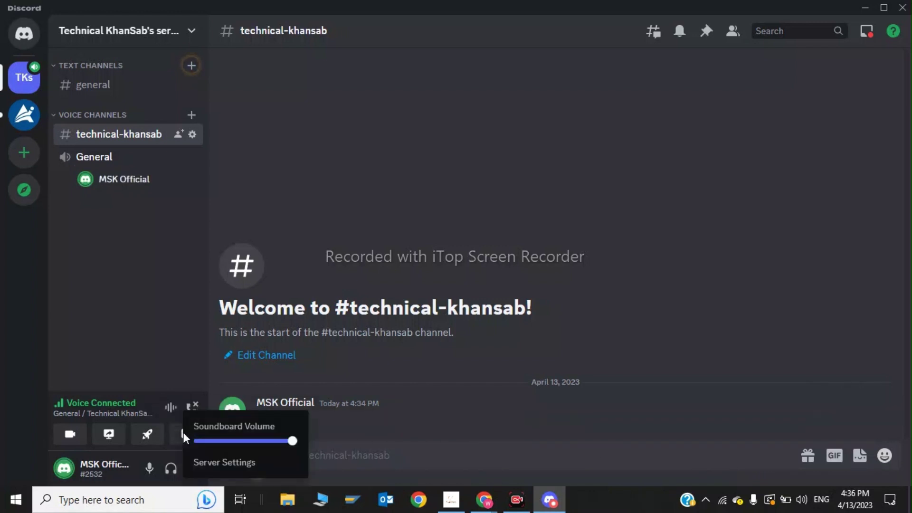
Start a new soundboard upload in Server Settings and select Embrace.mp3 from Downloads.
{"action": "left_click", "coordinate": [225, 463]}
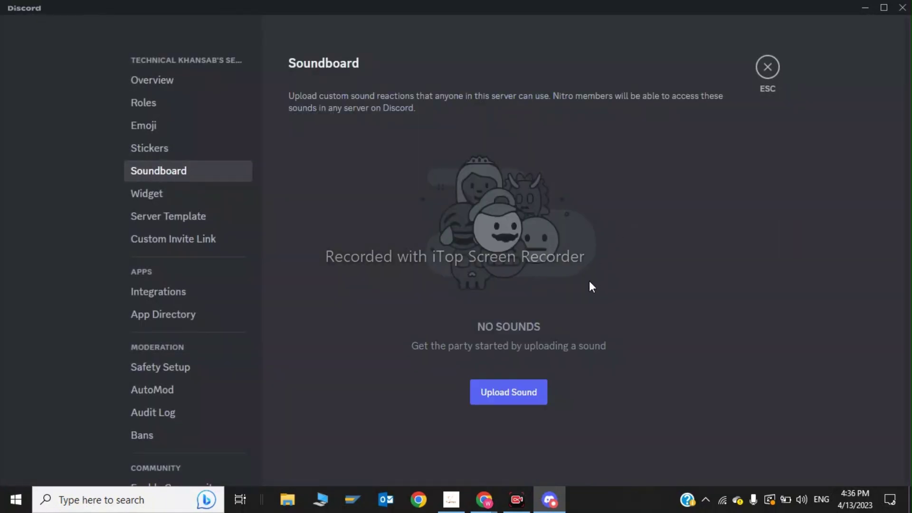
{"action": "left_click", "coordinate": [507, 393]}
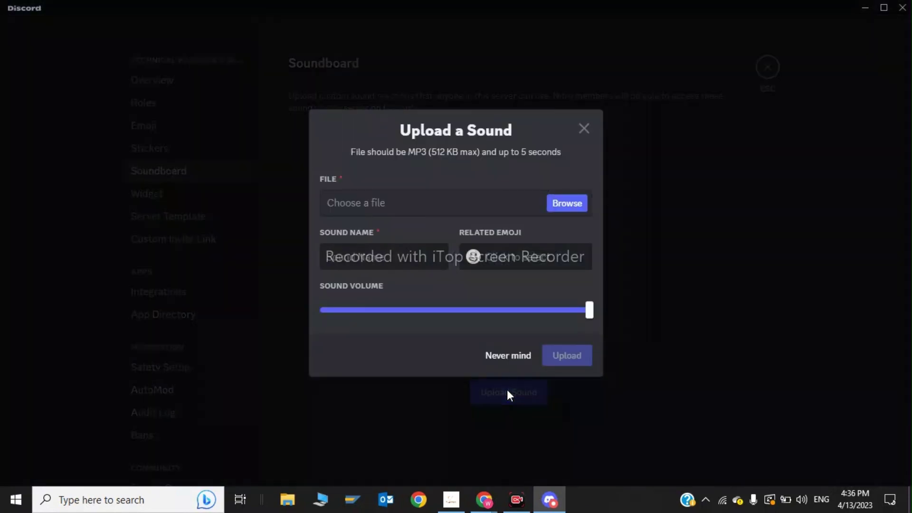
{"action": "left_click", "coordinate": [574, 208]}
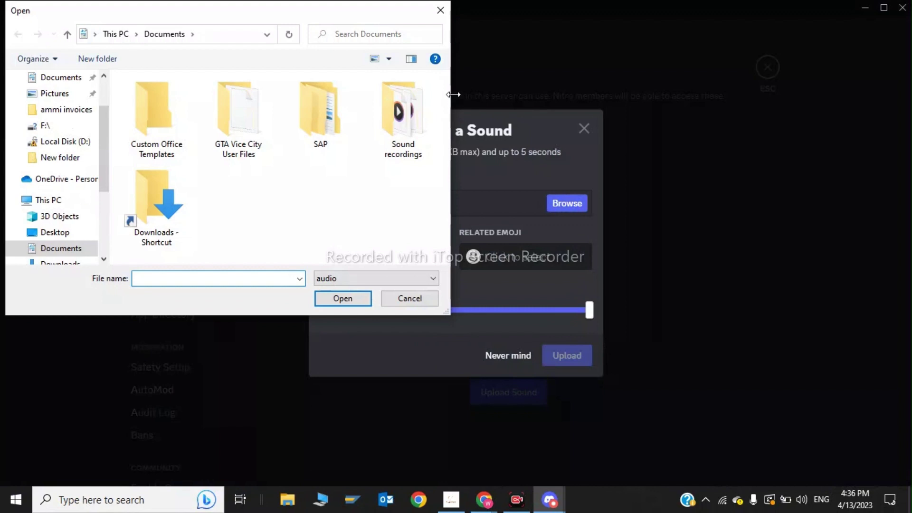
{"action": "left_click", "coordinate": [57, 262]}
{"action": "left_click", "coordinate": [378, 34]}
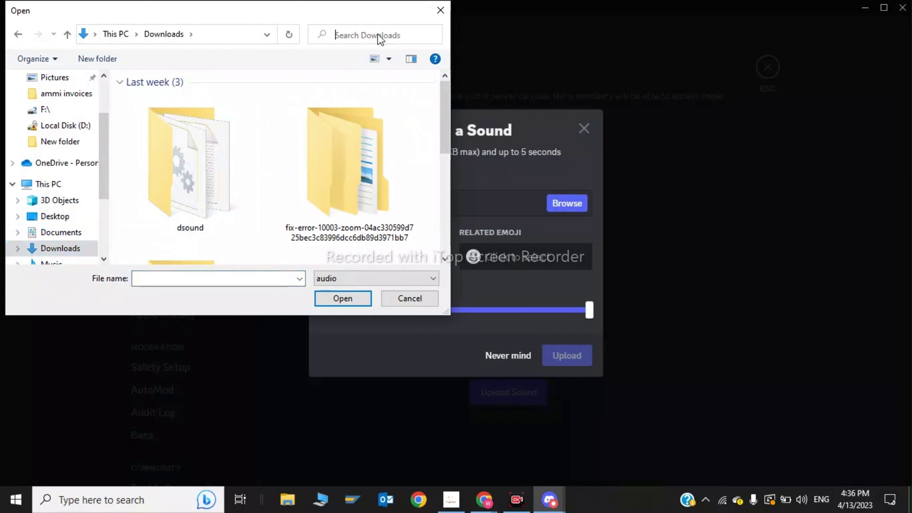
{"action": "type", "text": "emb"}
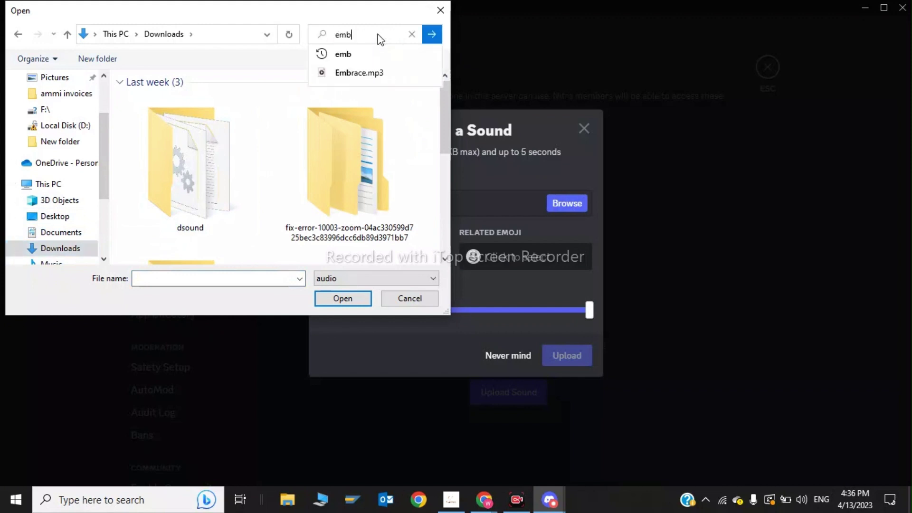
{"action": "key", "text": "Return"}
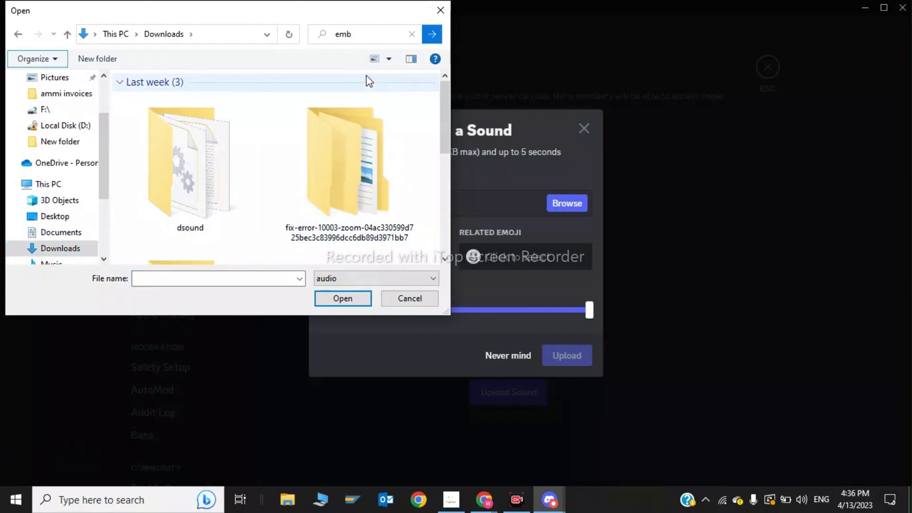
{"action": "double_click", "coordinate": [290, 119]}
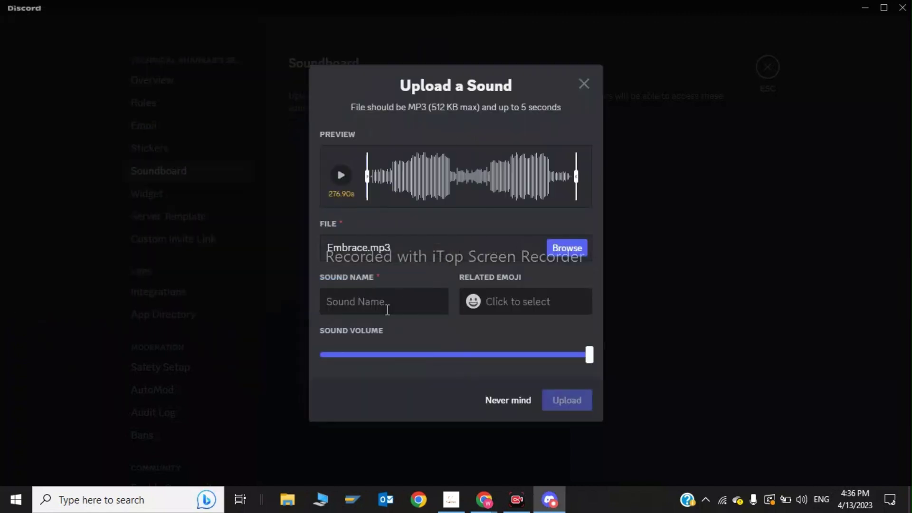
Name the sound 'PLease subscribe' and upload it, retrying once.
{"action": "type", "text": "PLea"}
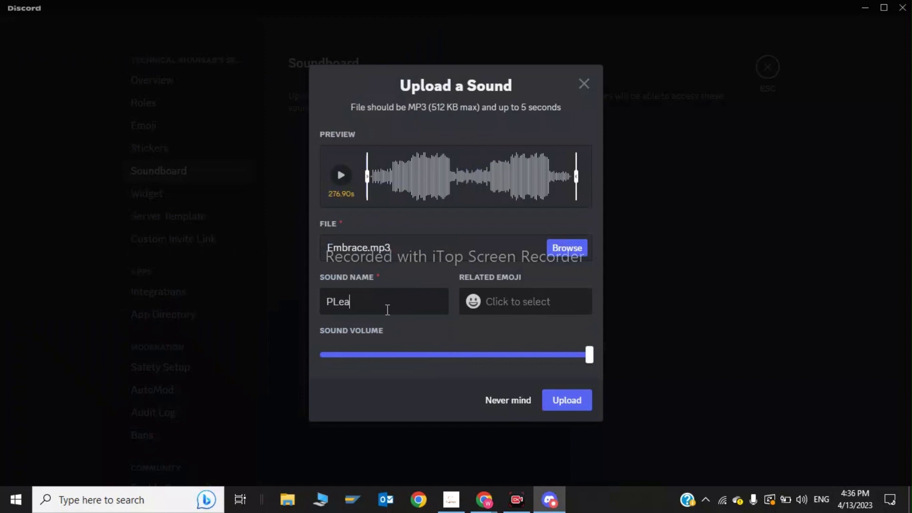
{"action": "type", "text": "se subscribe"}
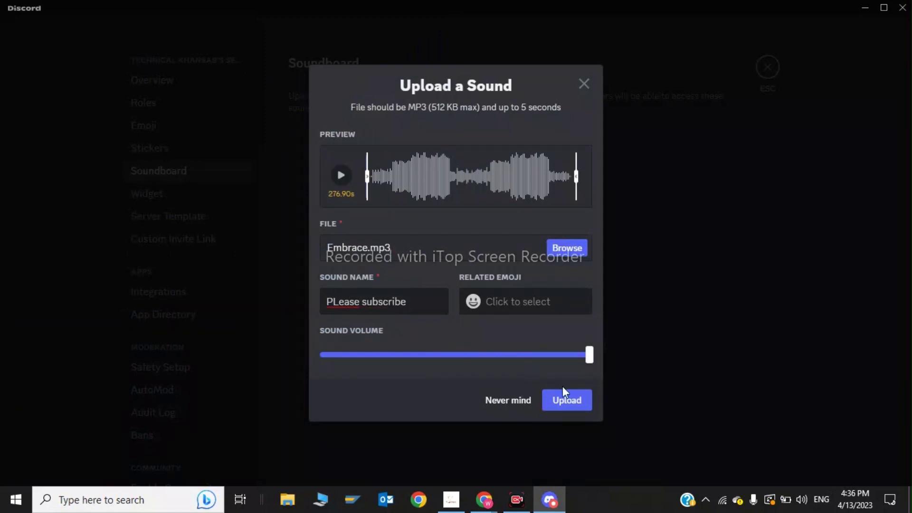
{"action": "left_click", "coordinate": [565, 399]}
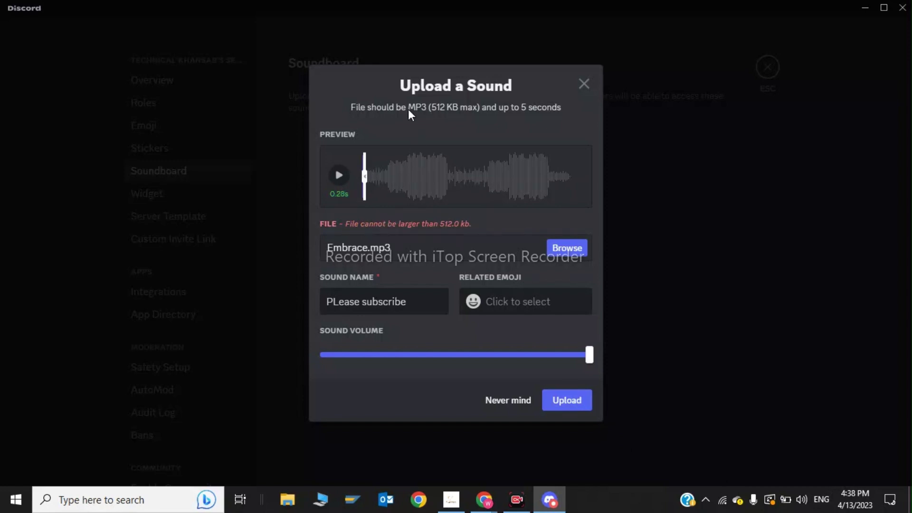
{"action": "left_click", "coordinate": [565, 405]}
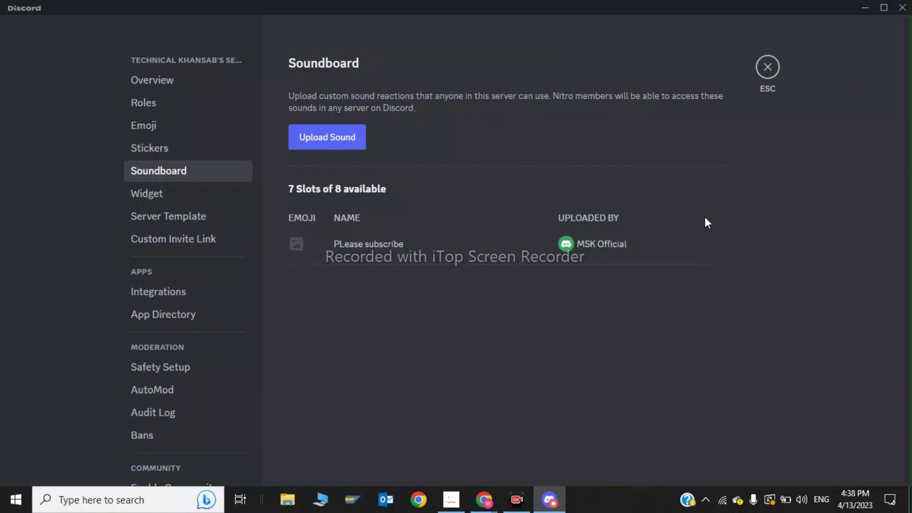
Set the sound's related emoji to smiling face with hearts, save, and test-play it.
{"action": "mouse_move", "coordinate": [702, 238]}
{"action": "left_click", "coordinate": [705, 236]}
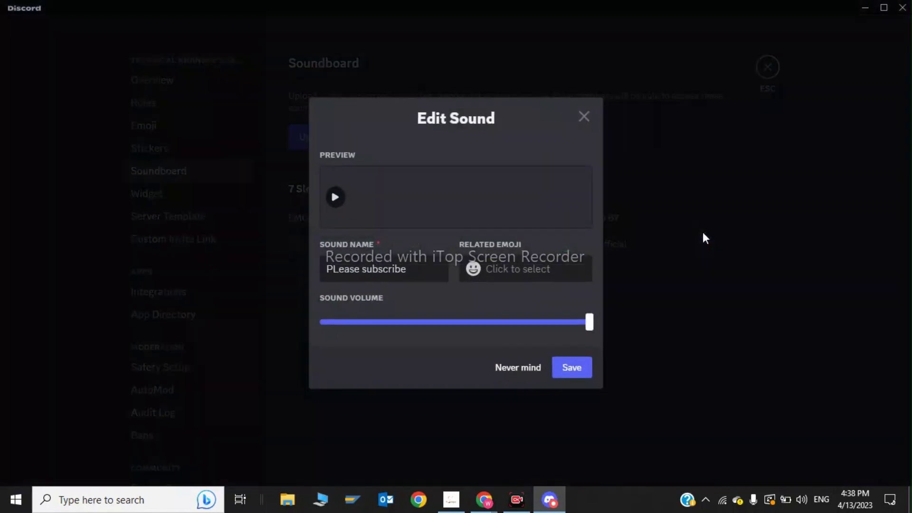
{"action": "left_click", "coordinate": [512, 272]}
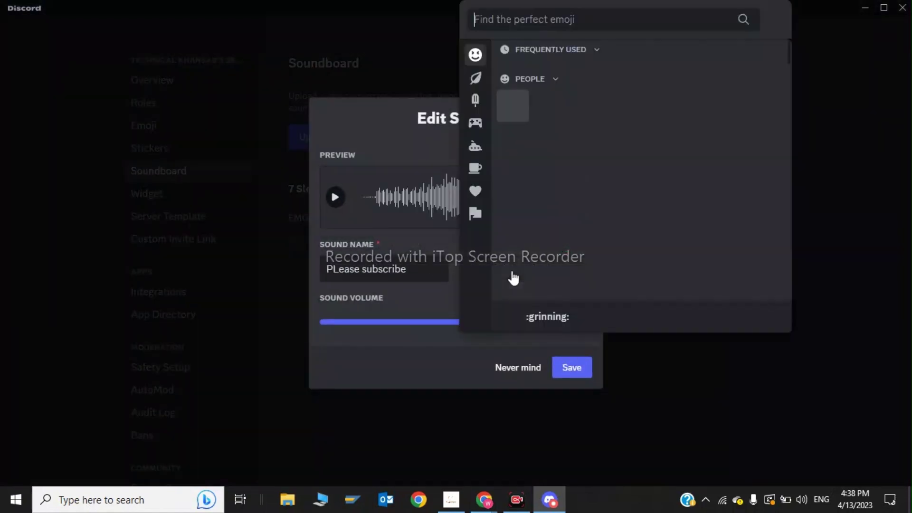
{"action": "left_click", "coordinate": [517, 165]}
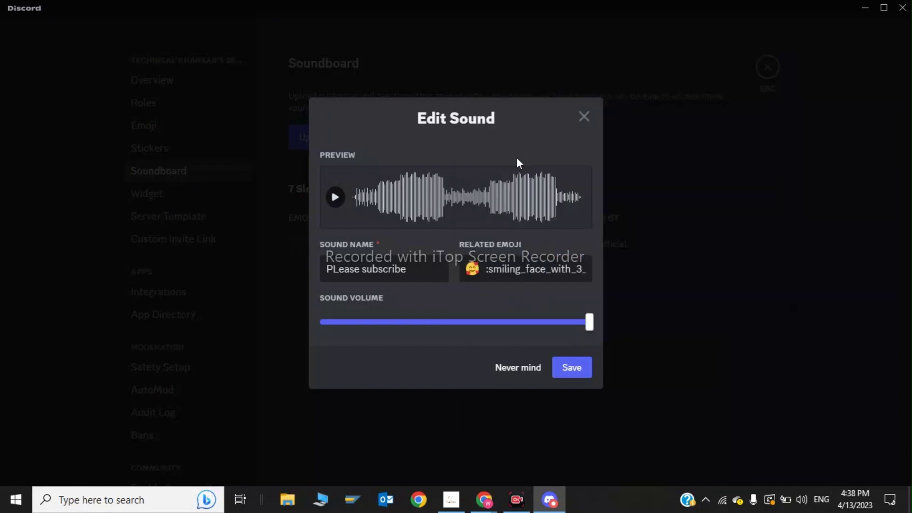
{"action": "left_click", "coordinate": [572, 377]}
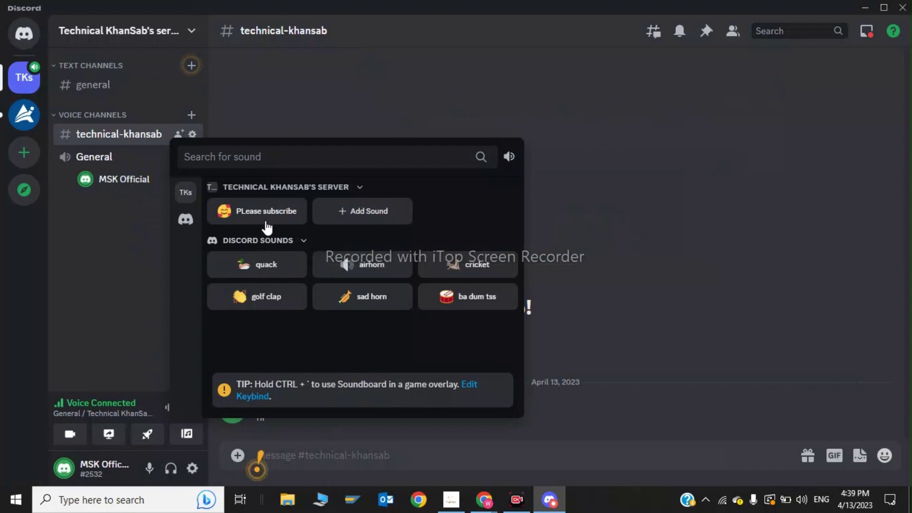
{"action": "left_click", "coordinate": [267, 223]}
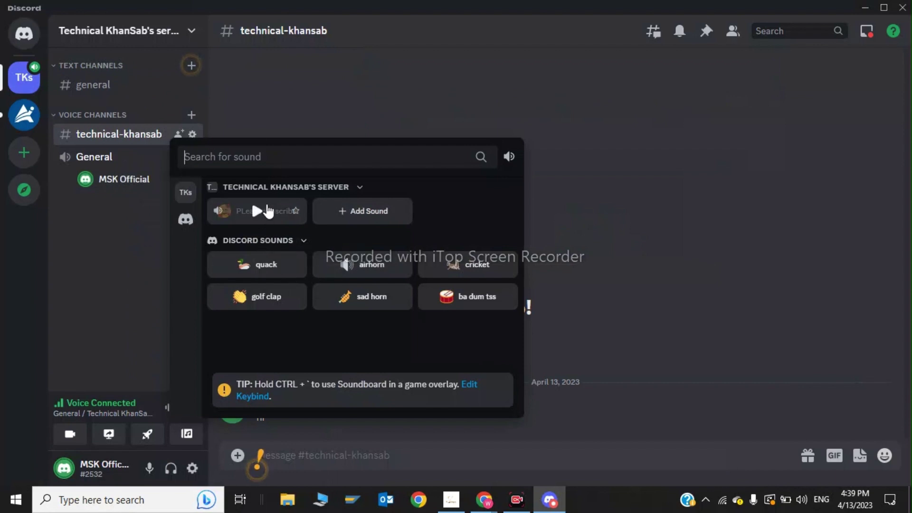
{"action": "left_click", "coordinate": [734, 465]}
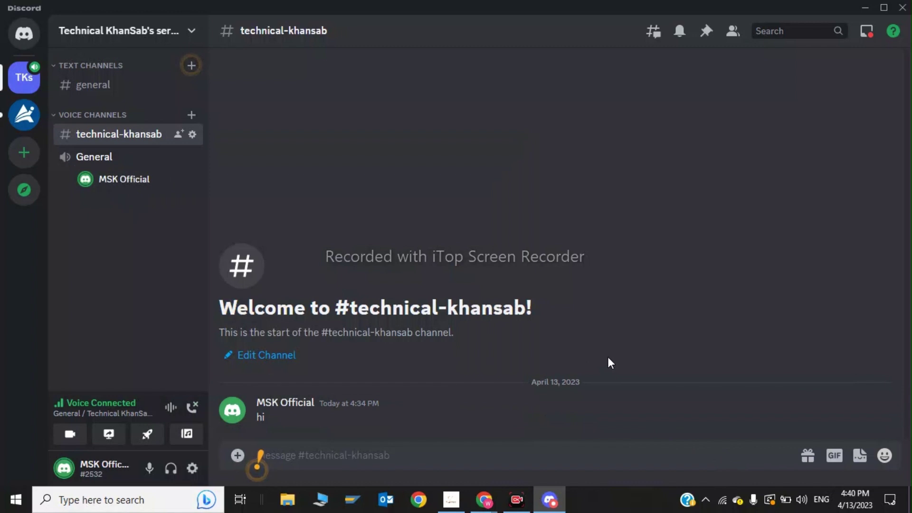
Switch on Enable in-game overlay under User Settings > Game Overlay, then leave settings.
{"action": "left_click", "coordinate": [193, 468]}
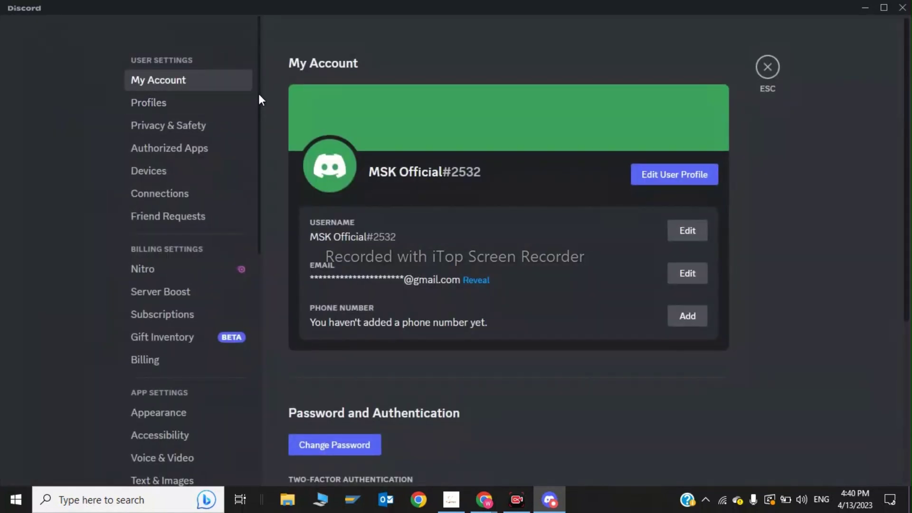
{"action": "scroll", "coordinate": [257, 384], "scroll_direction": "down", "scroll_amount": 10}
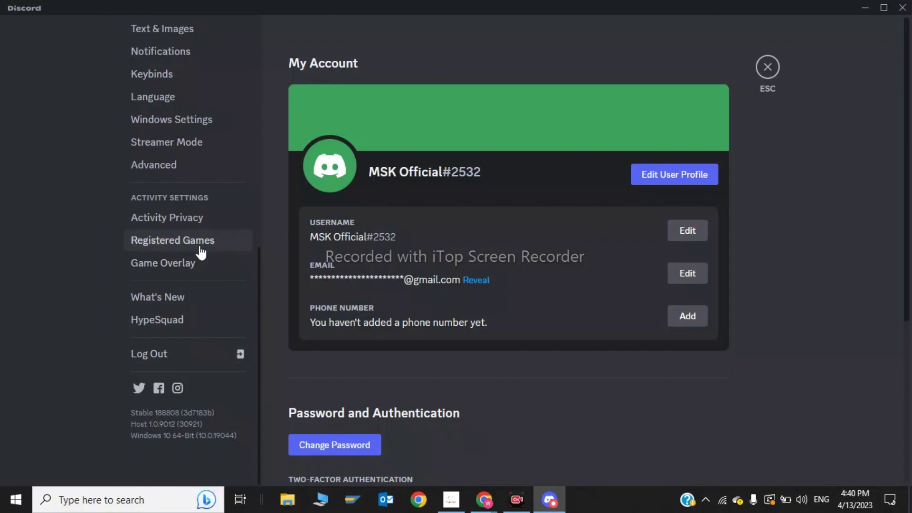
{"action": "left_click", "coordinate": [184, 271]}
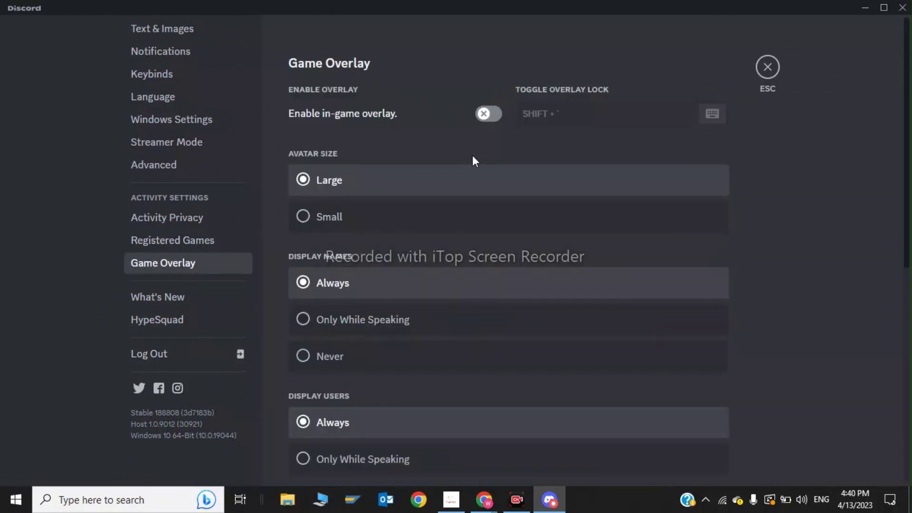
{"action": "left_click", "coordinate": [486, 123]}
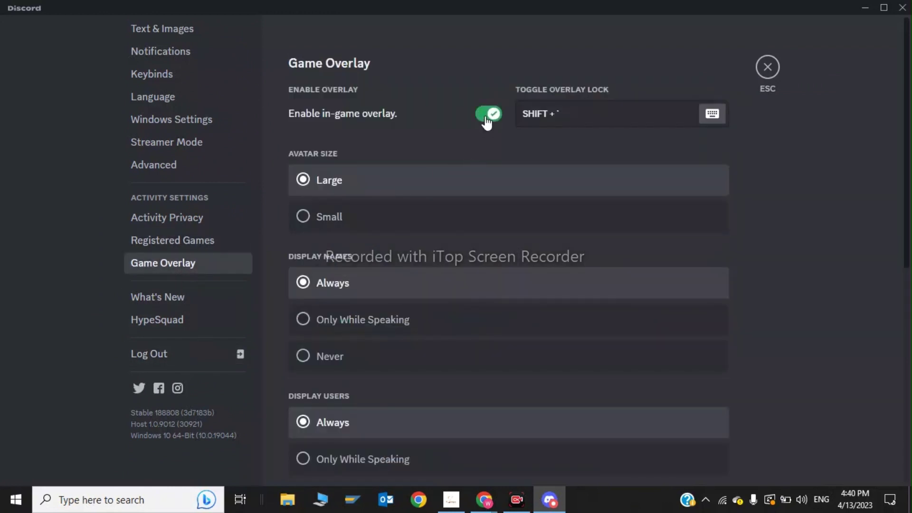
{"action": "left_click", "coordinate": [760, 67]}
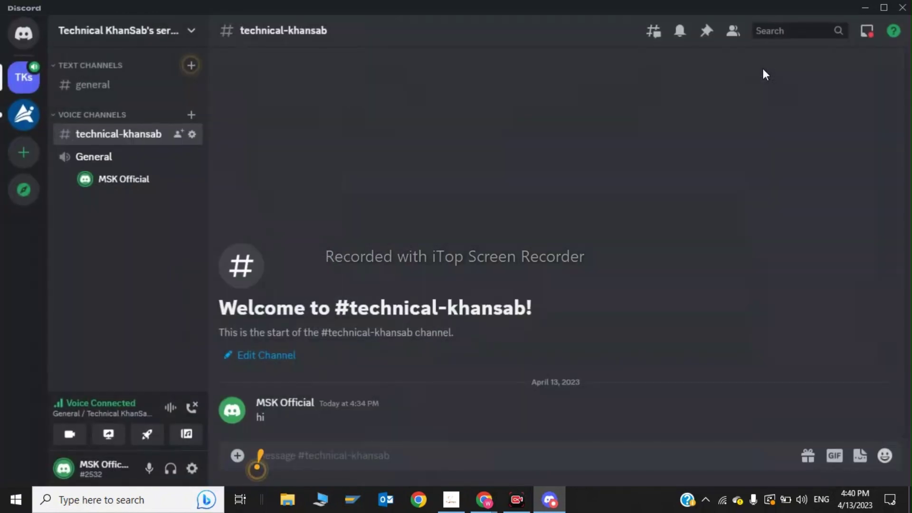